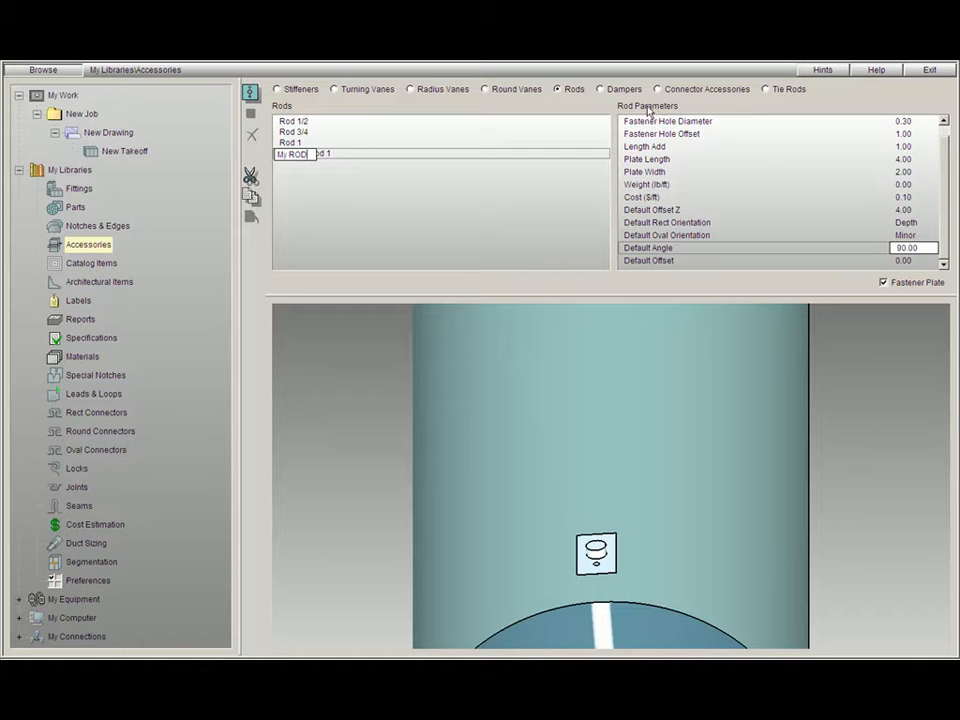
Turn the fastener plate of My ROD off and back on to compare the rod with and without it
{"action": "right_click_drag", "start_coordinate": [681, 429], "coordinate": [654, 545]}
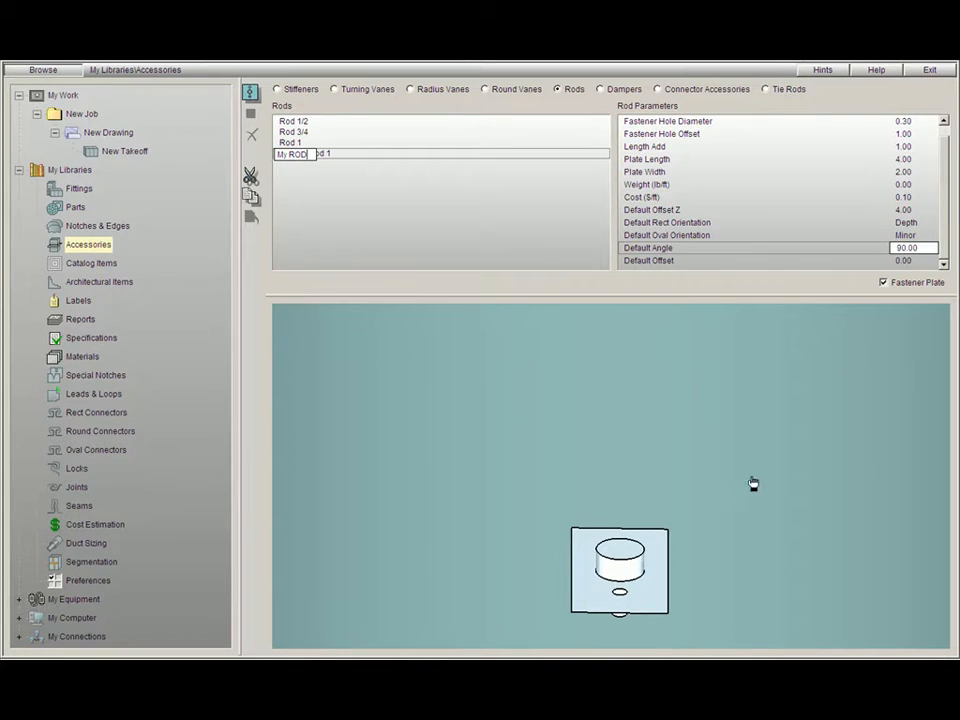
{"action": "left_click", "coordinate": [883, 284]}
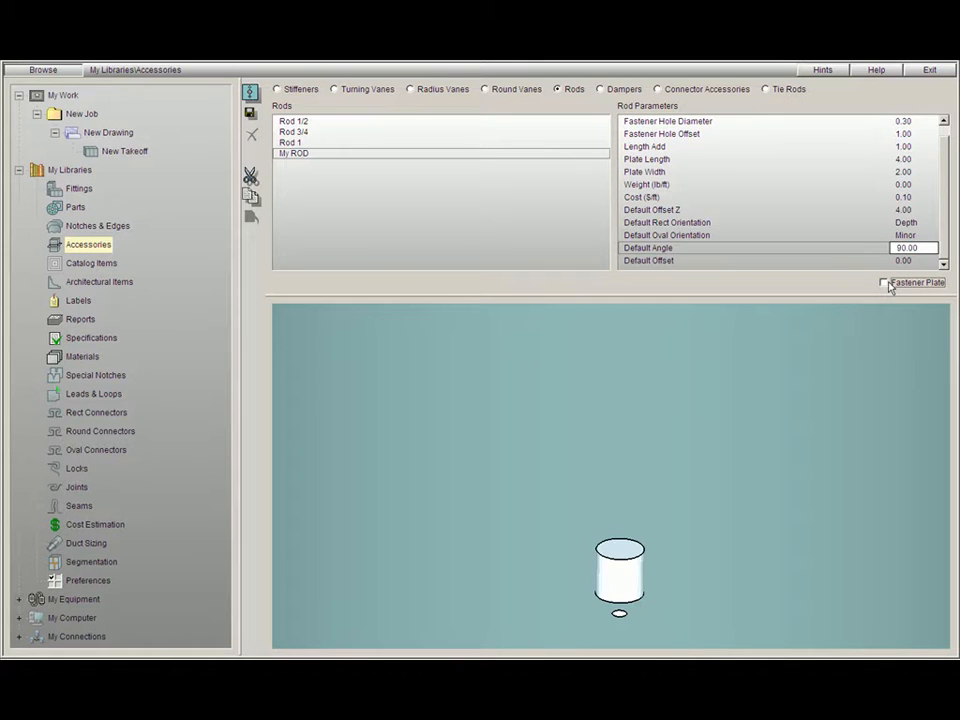
{"action": "left_click", "coordinate": [883, 284]}
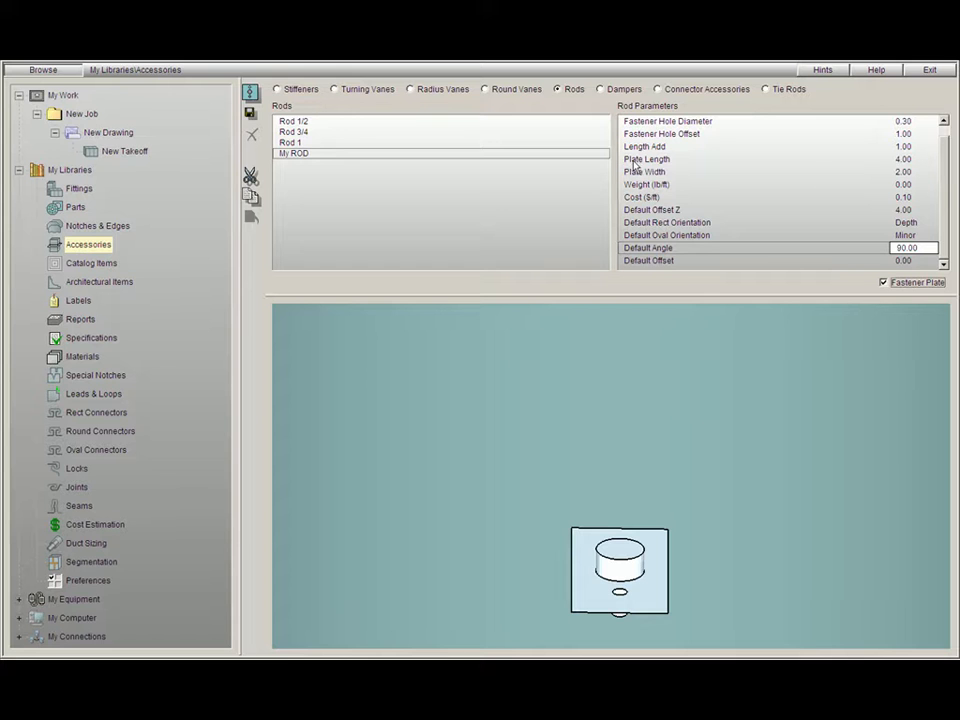
Set the plate length and plate width of My ROD to 8 each
{"action": "left_click", "coordinate": [912, 159]}
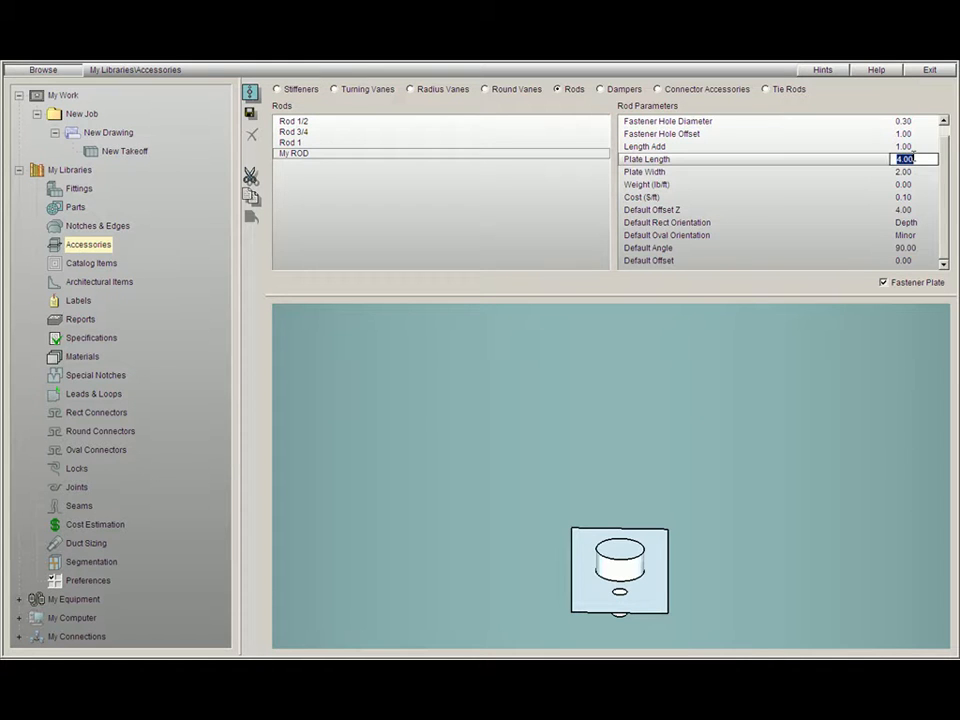
{"action": "type", "text": "8"}
{"action": "key", "text": "Tab"}
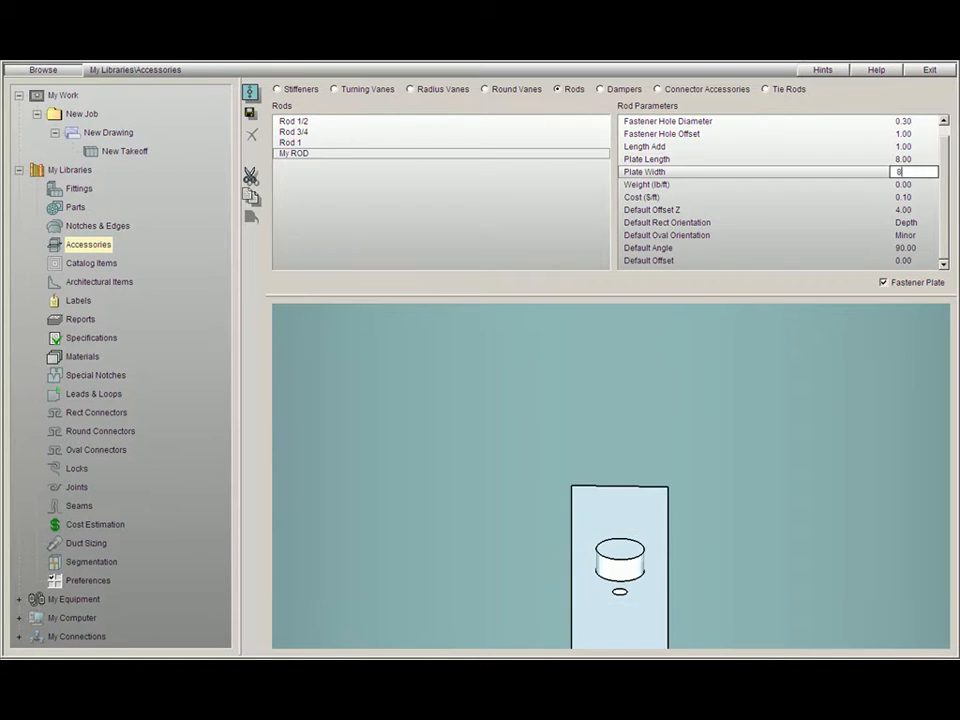
{"action": "type", "text": "8"}
{"action": "key", "text": "Tab"}
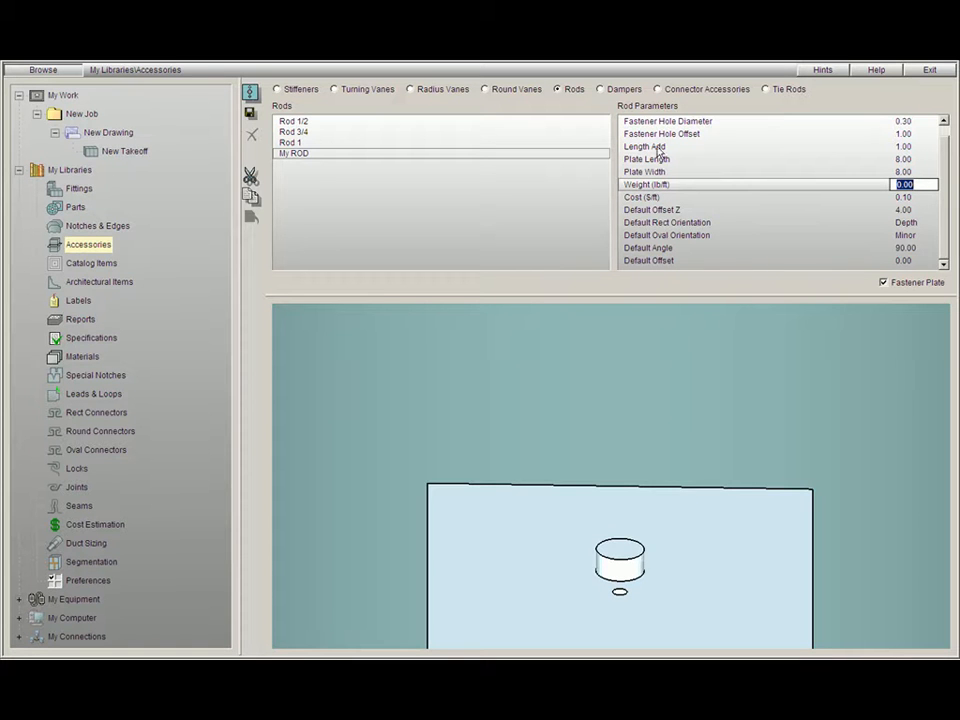
Set the Length Add value of My ROD to 0
{"action": "left_click", "coordinate": [912, 146]}
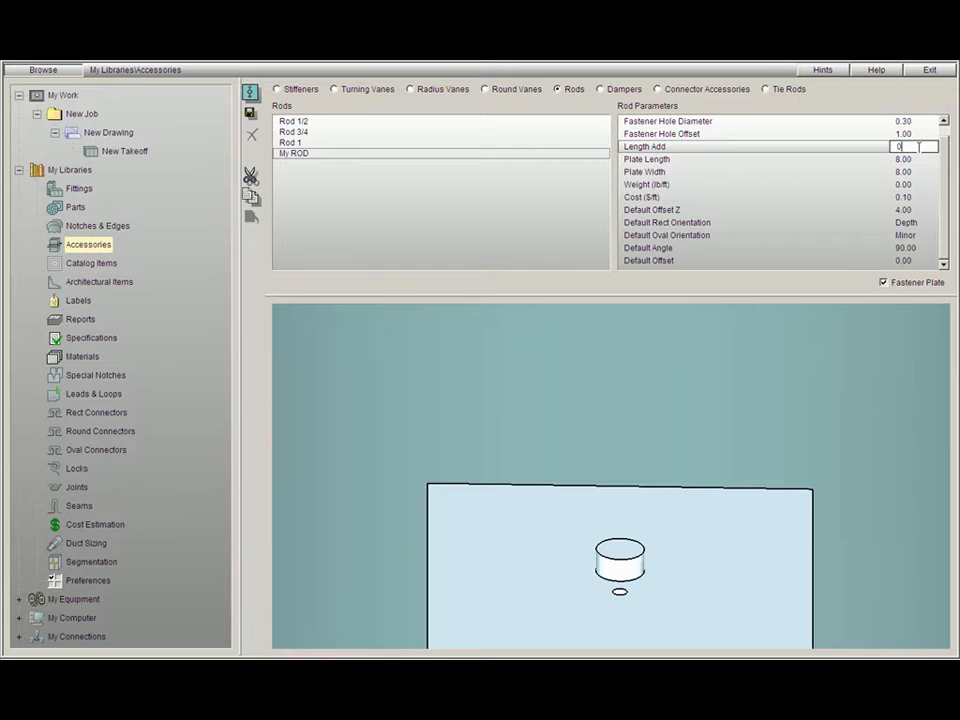
{"action": "type", "text": "0"}
{"action": "key", "text": "Tab"}
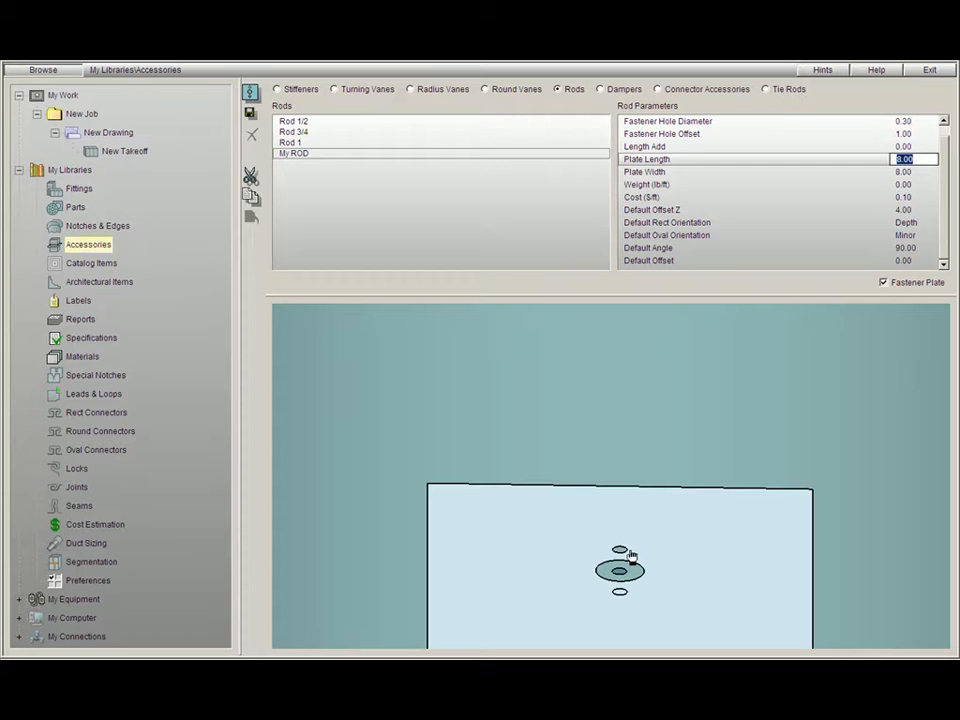
Set the fastener hole diameter to 0.6 and the fastener hole offset to 2.5 for My ROD
{"action": "left_click", "coordinate": [910, 122]}
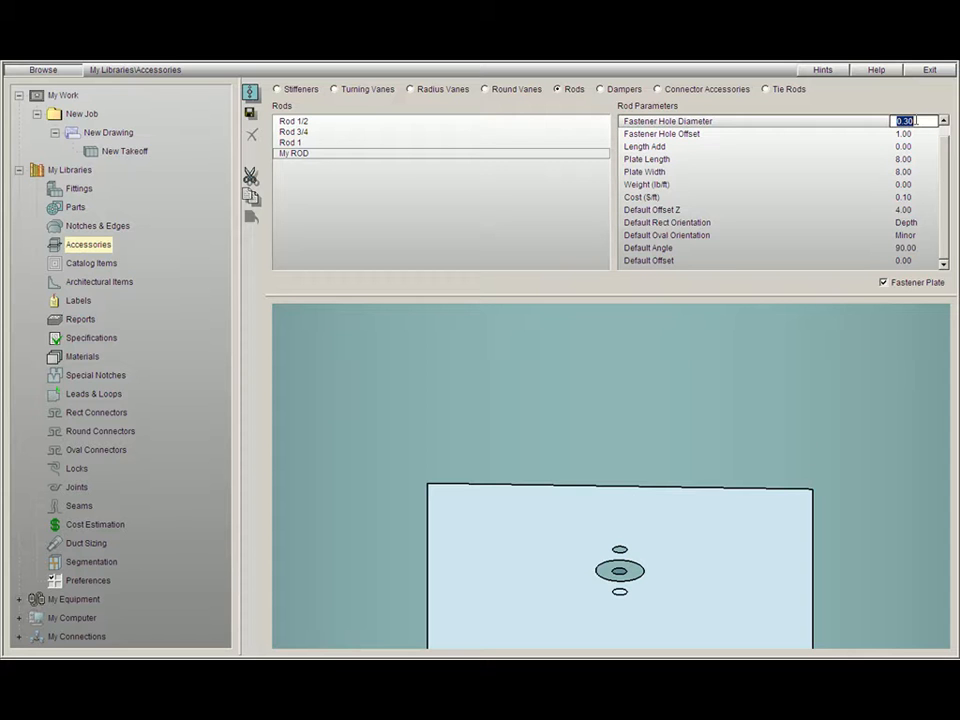
{"action": "type", "text": "0.6"}
{"action": "key", "text": "Return"}
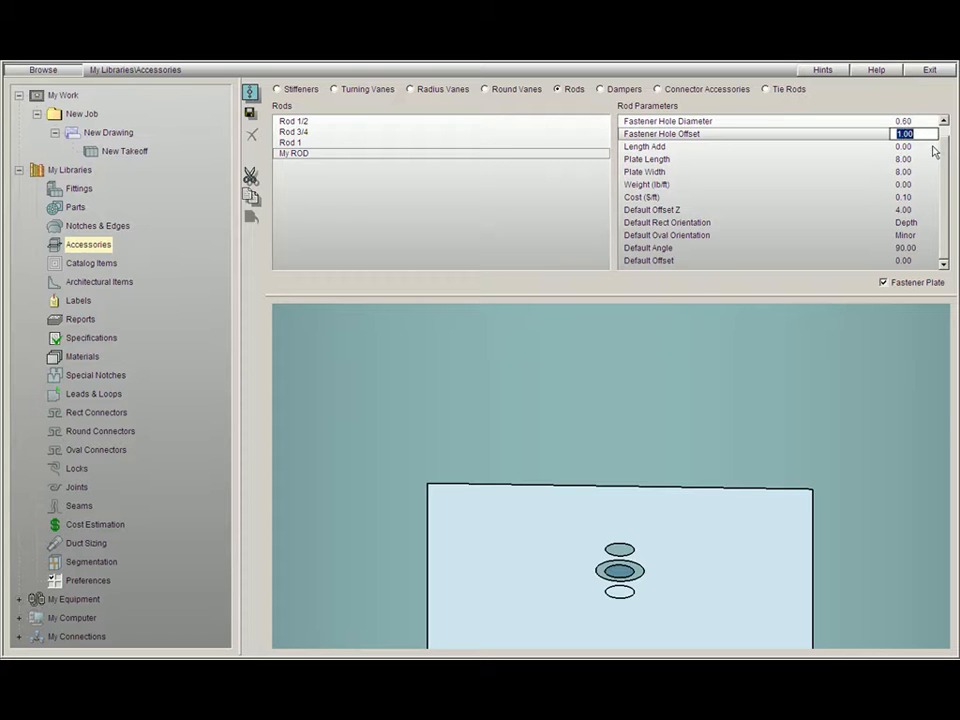
{"action": "type", "text": "2.5"}
{"action": "key", "text": "Tab"}
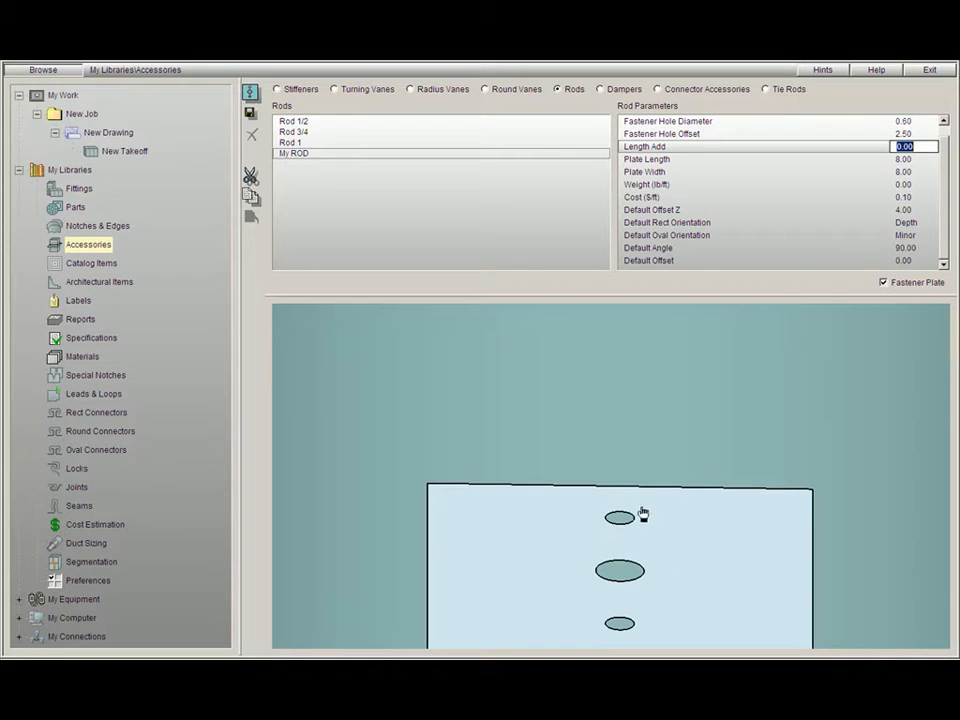
Reduce the plate width of My ROD to 5
{"action": "left_click", "coordinate": [651, 160]}
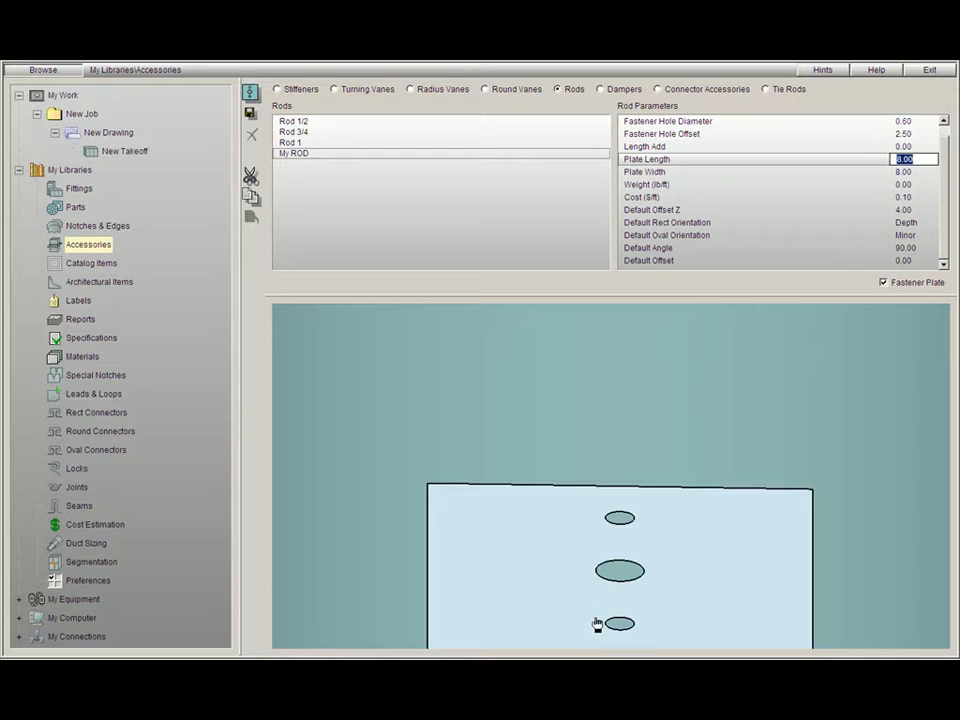
{"action": "left_click", "coordinate": [663, 173]}
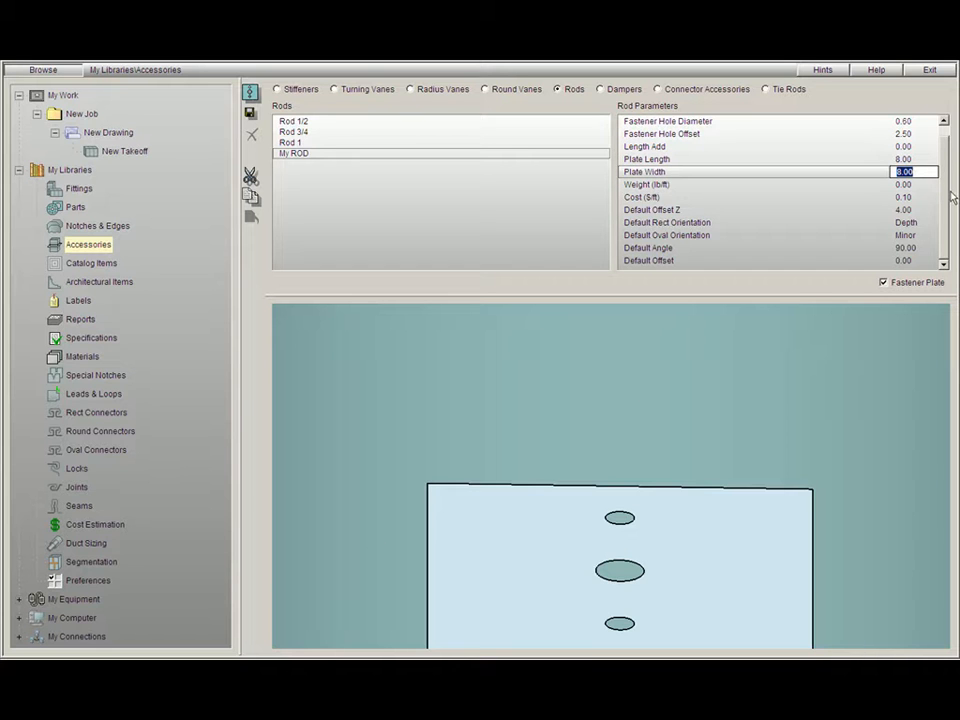
{"action": "type", "text": "5"}
{"action": "key", "text": "Return"}
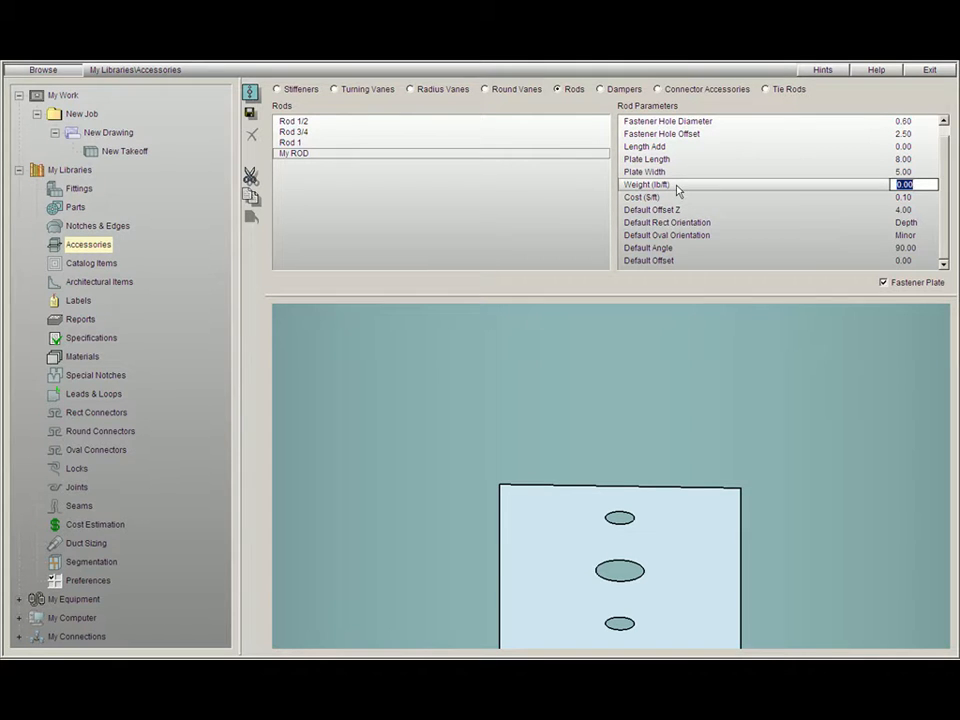
Set the Default Offset Z of My ROD to 10
{"action": "left_click", "coordinate": [936, 197]}
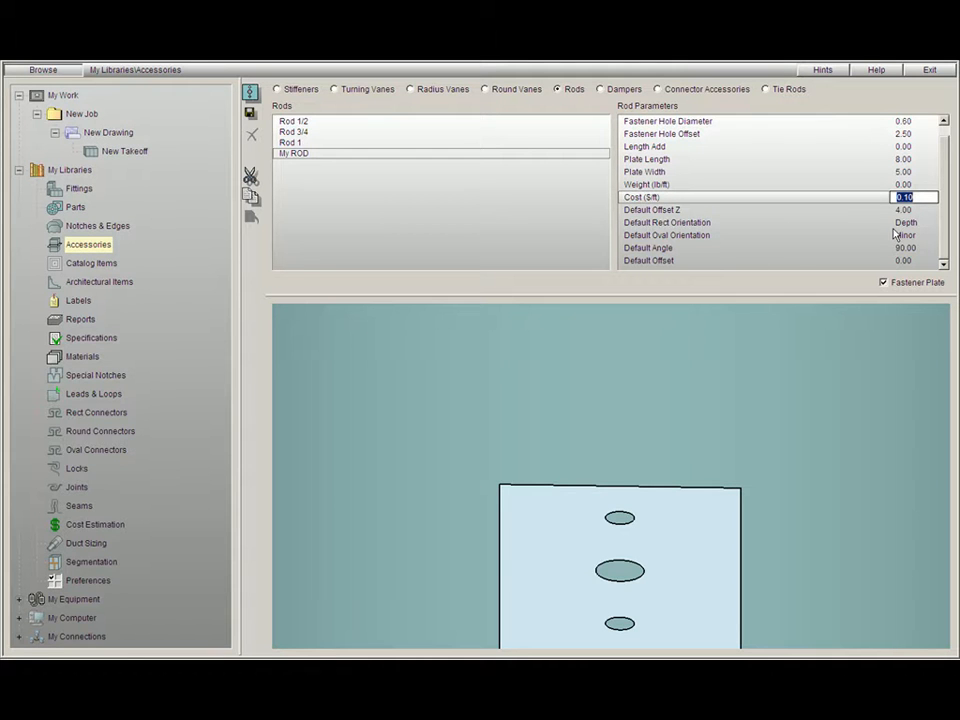
{"action": "left_click", "coordinate": [912, 210]}
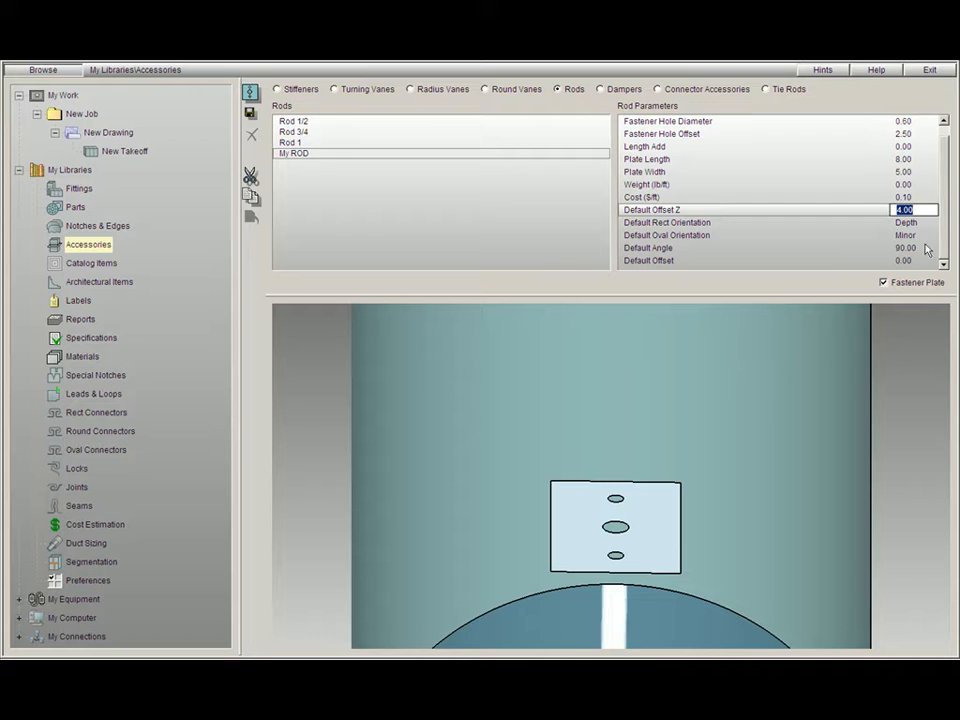
{"action": "type", "text": "10"}
{"action": "key", "text": "Tab"}
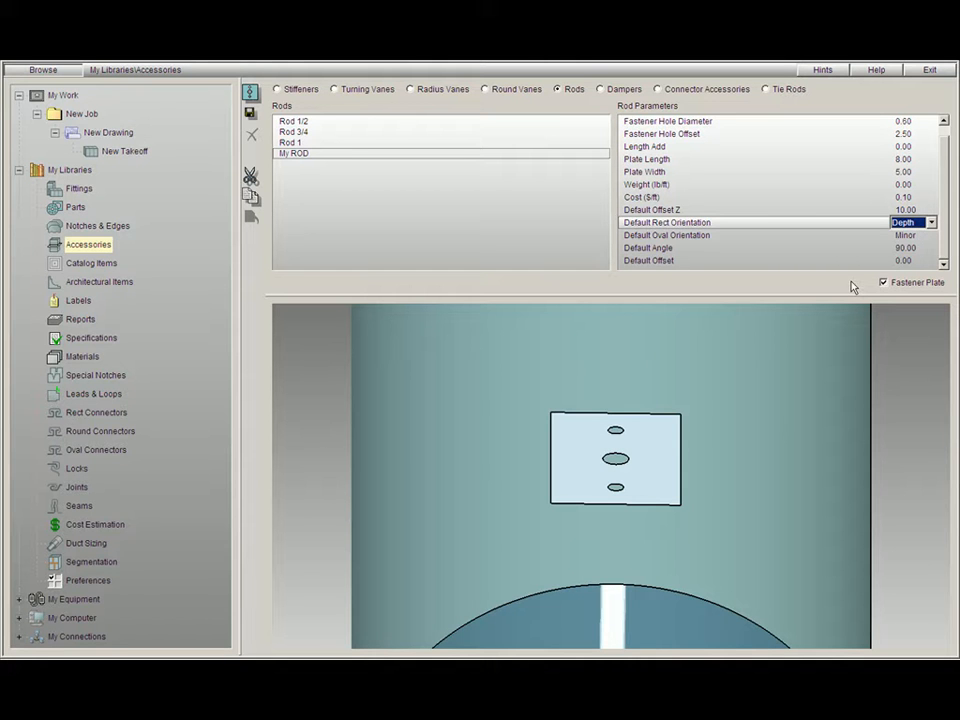
Review the default rectangular and oval orientation options, keeping Depth and Minor
{"action": "left_click", "coordinate": [930, 224]}
{"action": "left_click", "coordinate": [926, 246]}
{"action": "left_click", "coordinate": [931, 238]}
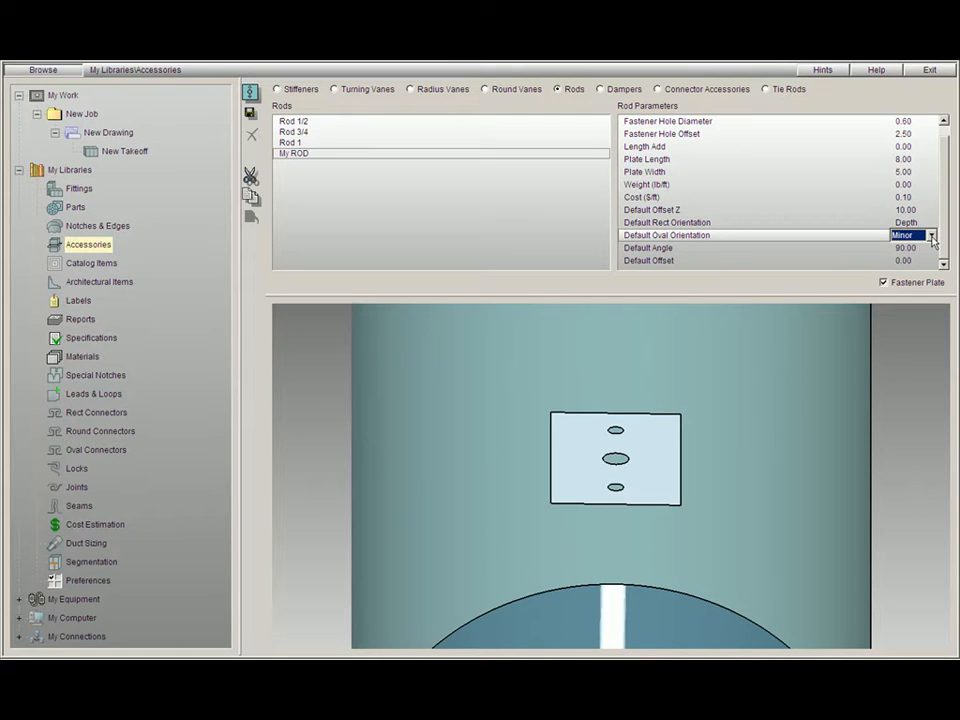
{"action": "left_click", "coordinate": [931, 236]}
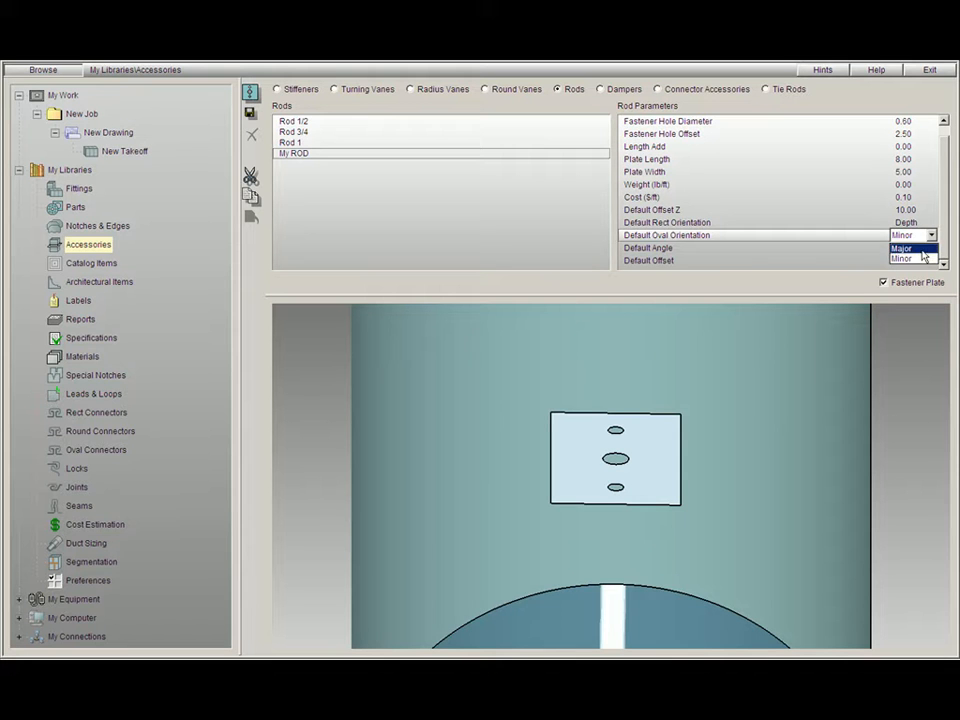
{"action": "left_click", "coordinate": [912, 259]}
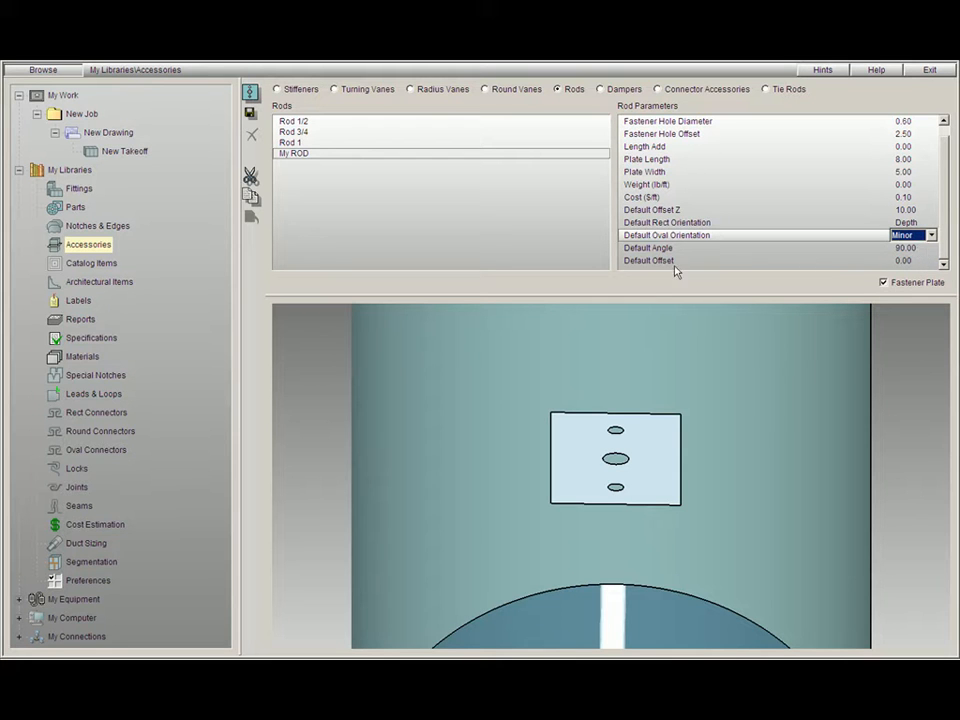
Try a default angle of 45 for My ROD and return it to 90
{"action": "left_click", "coordinate": [905, 247]}
{"action": "type", "text": "45"}
{"action": "key", "text": "Return"}
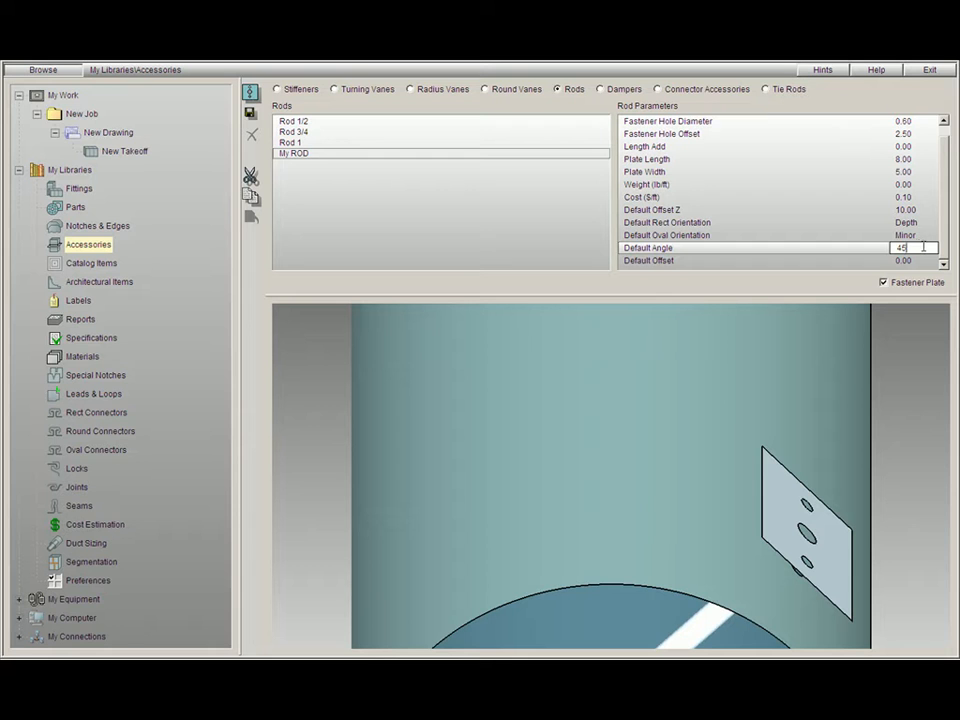
{"action": "type", "text": "90"}
{"action": "key", "text": "Tab"}
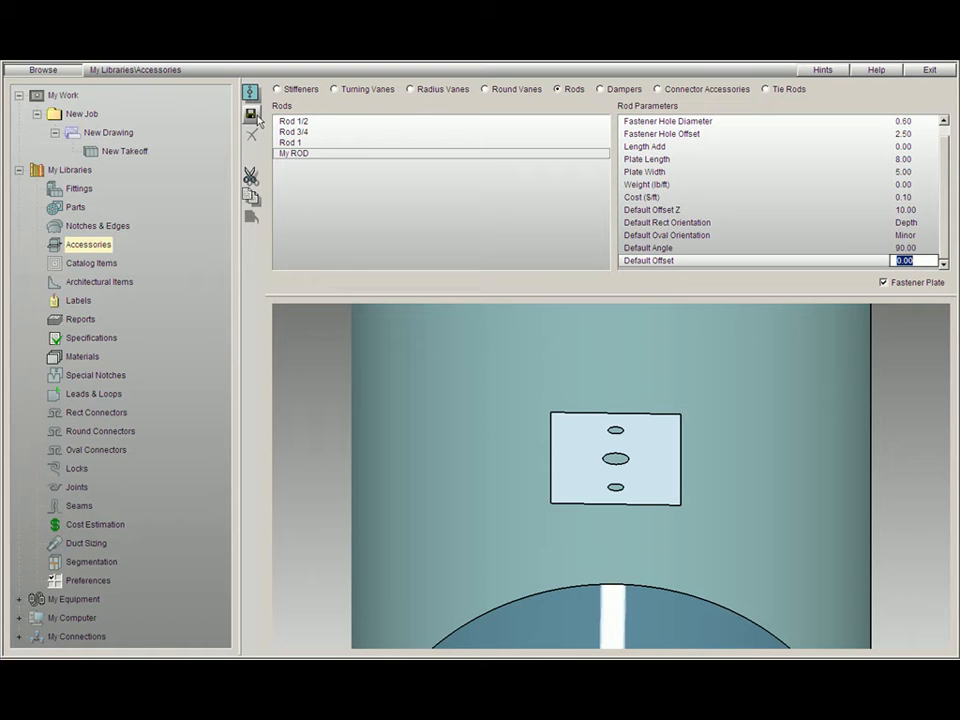
Save the edited My ROD definition in the accessories library
{"action": "left_click", "coordinate": [256, 117]}
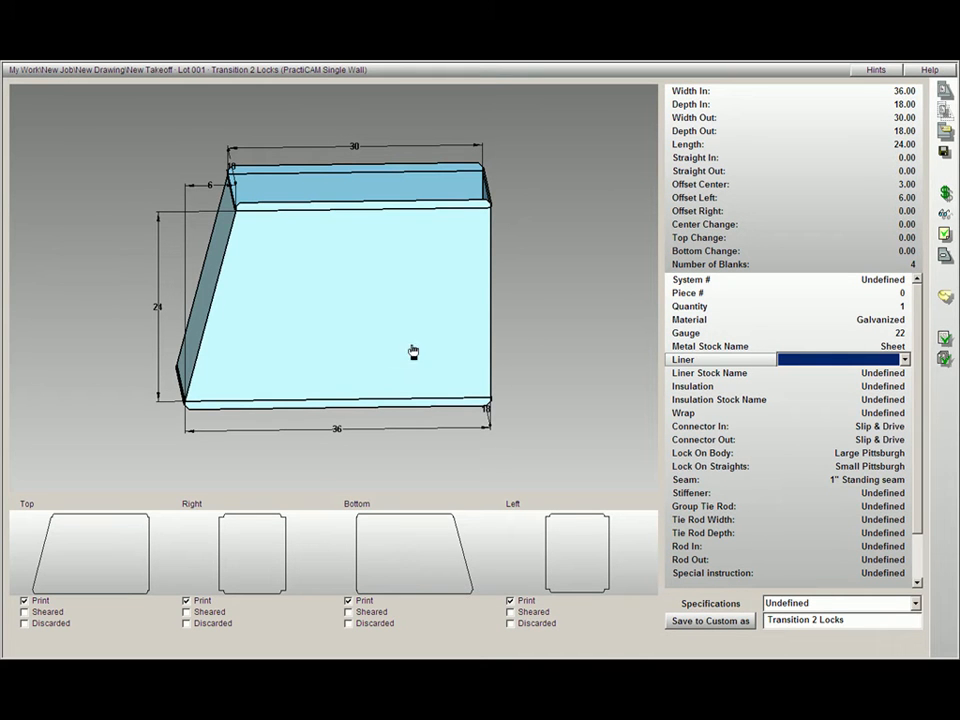
Choose My ROD as the Rod In accessory of the Transition 2 Locks fitting
{"action": "left_click_drag", "start_coordinate": [411, 351], "coordinate": [411, 348]}
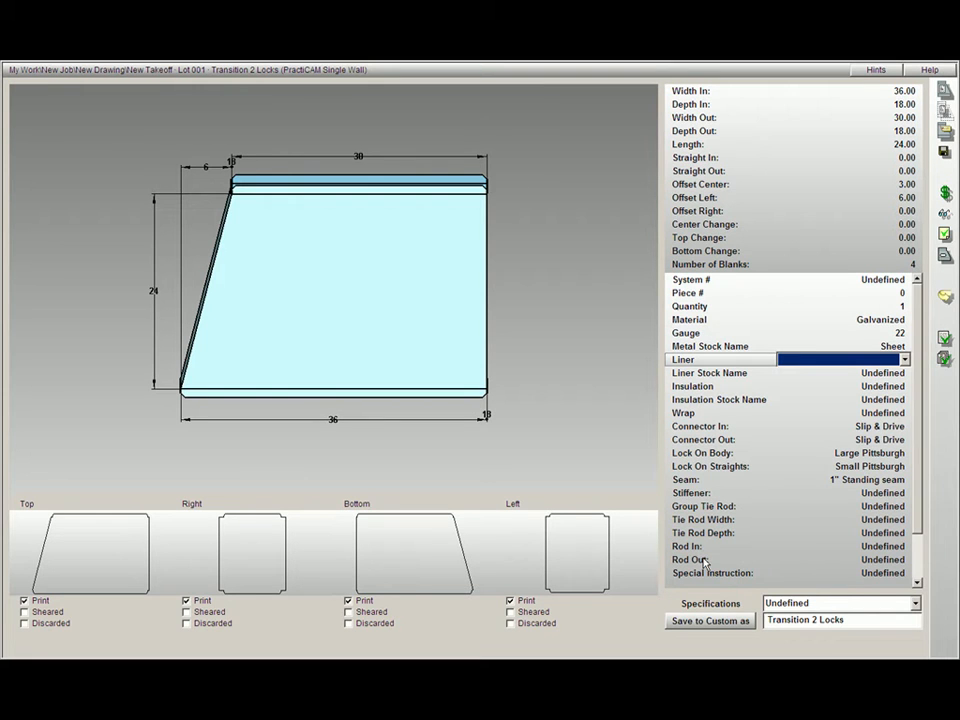
{"action": "left_click", "coordinate": [898, 547]}
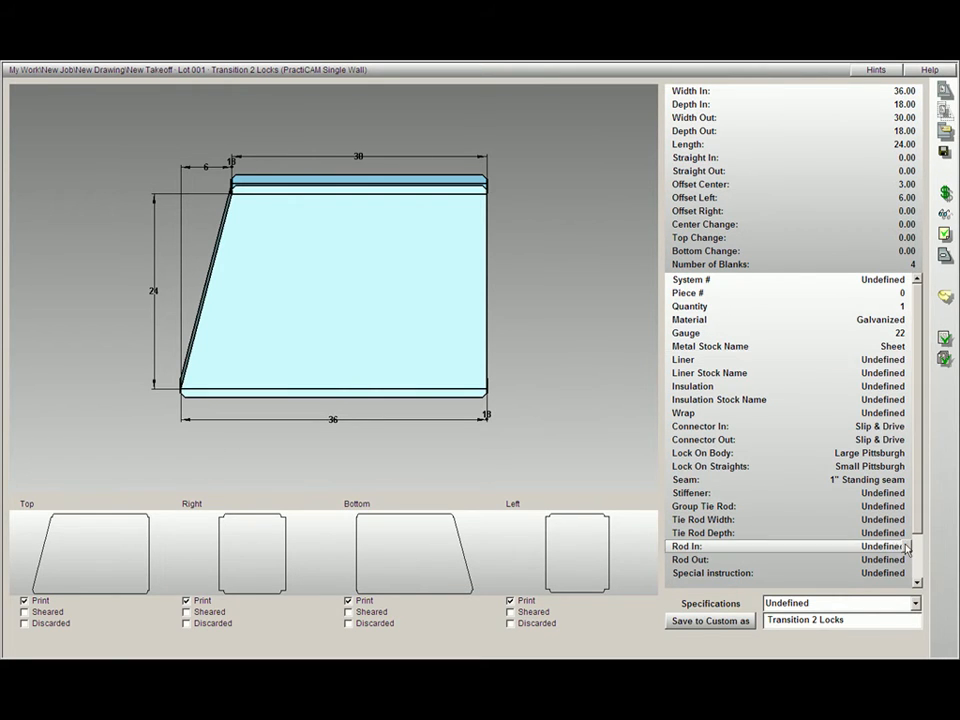
{"action": "left_click", "coordinate": [906, 547]}
{"action": "left_click", "coordinate": [897, 356]}
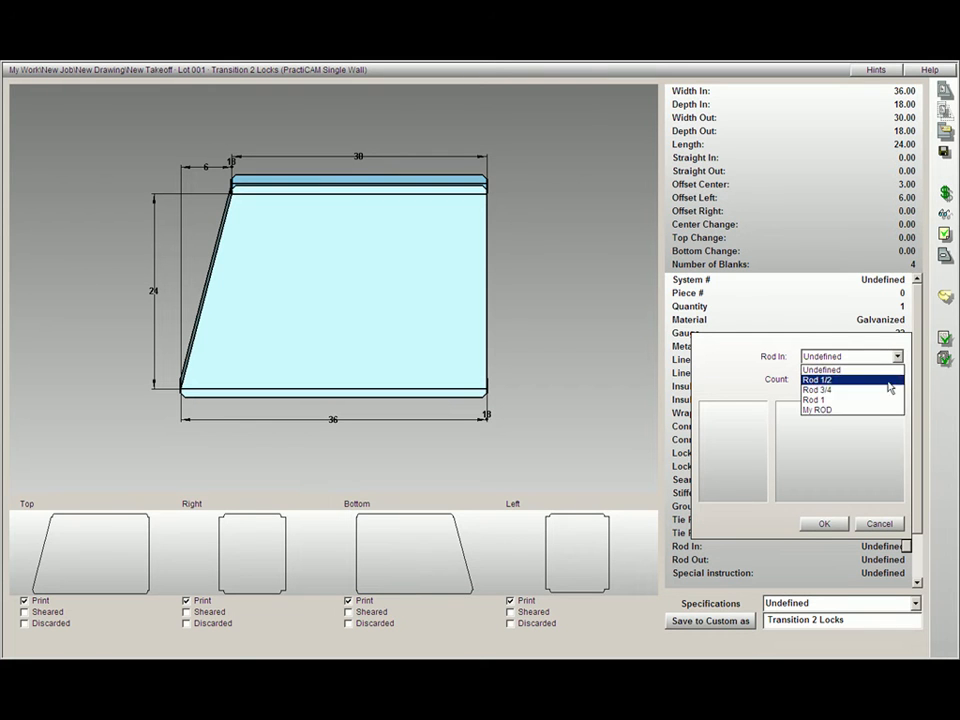
{"action": "left_click", "coordinate": [880, 410]}
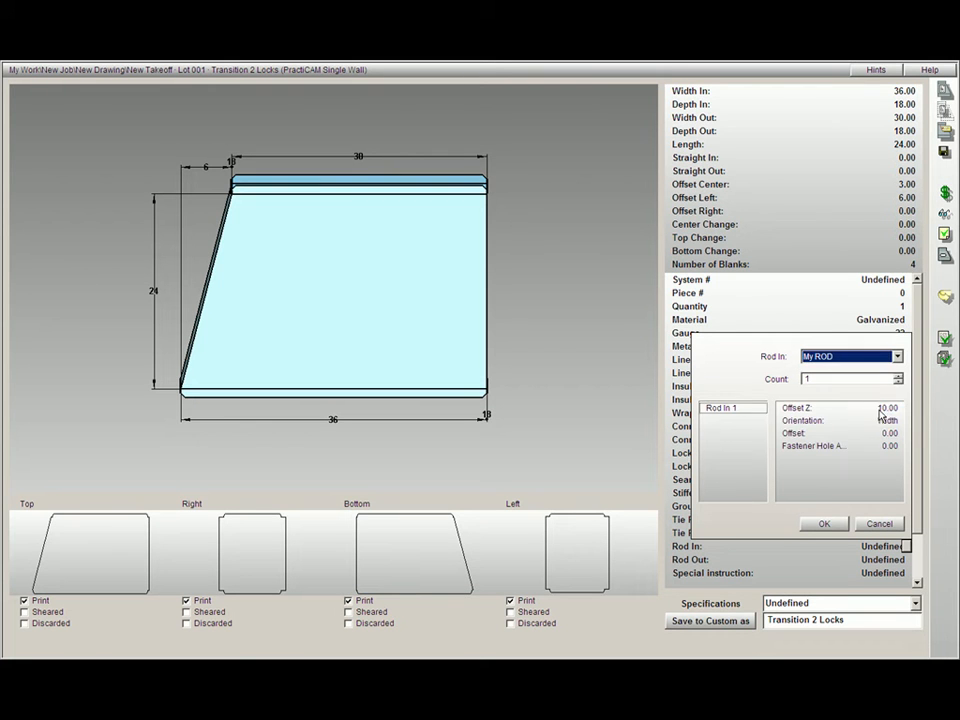
Keep the Rod In count at 1, set its Offset Z to 4 and apply the rod to the fitting
{"action": "left_click", "coordinate": [898, 377]}
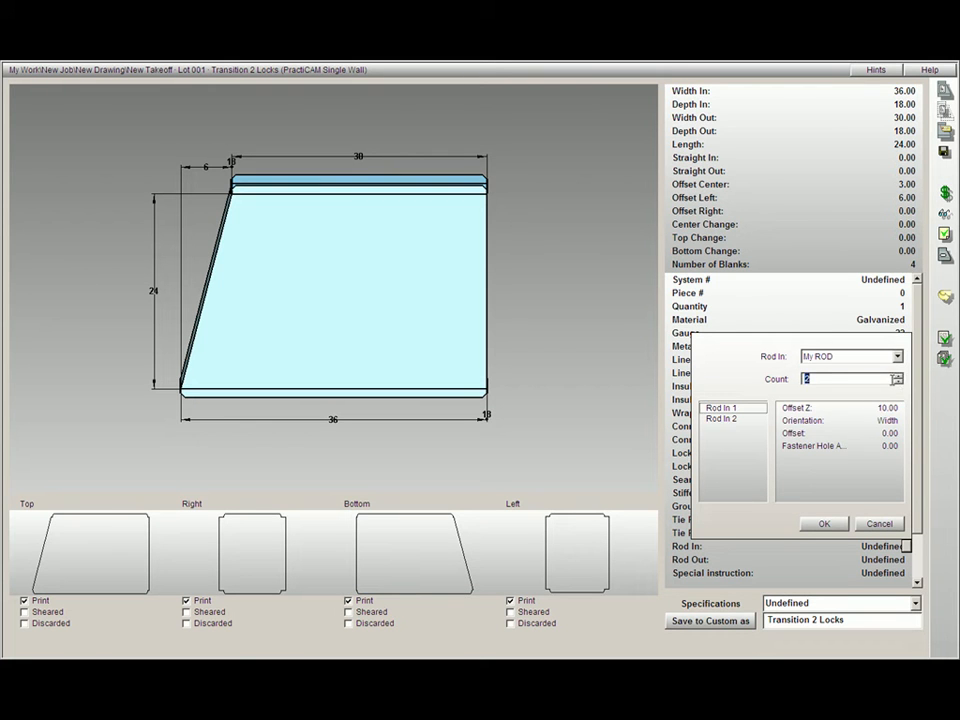
{"action": "left_click", "coordinate": [898, 382]}
{"action": "left_click", "coordinate": [886, 410]}
{"action": "key", "text": "BackSpace"}
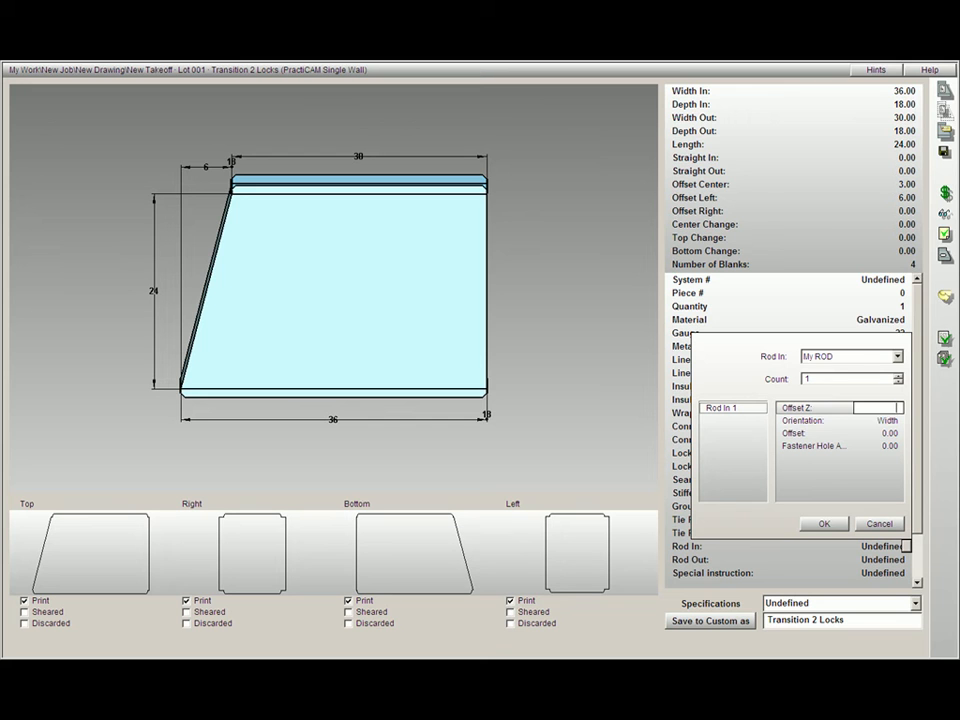
{"action": "key", "text": "Tab"}
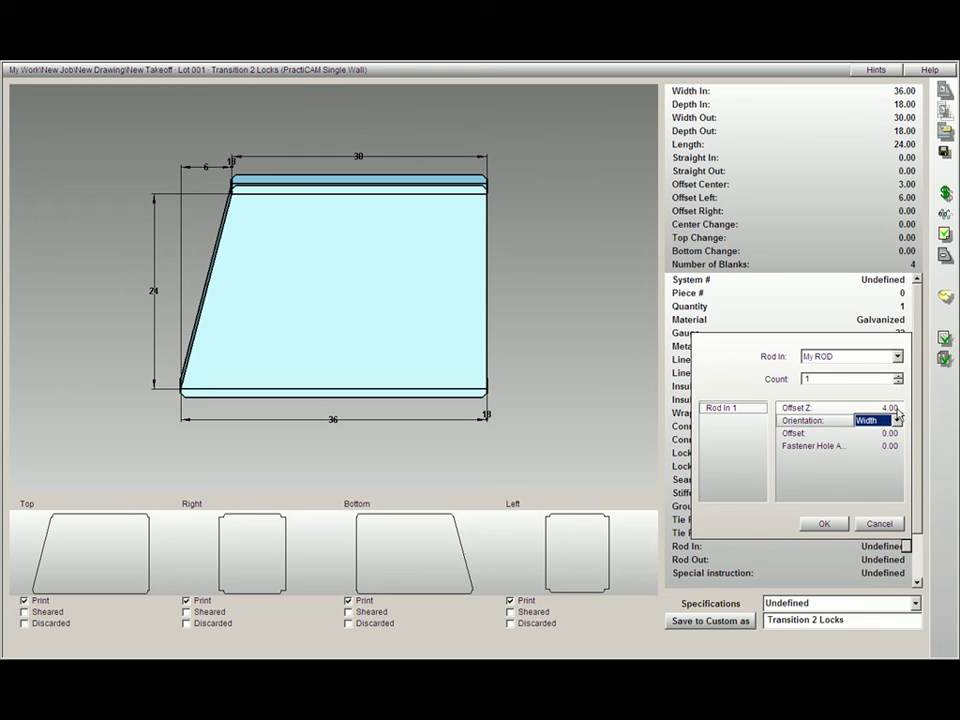
{"action": "left_click", "coordinate": [824, 525]}
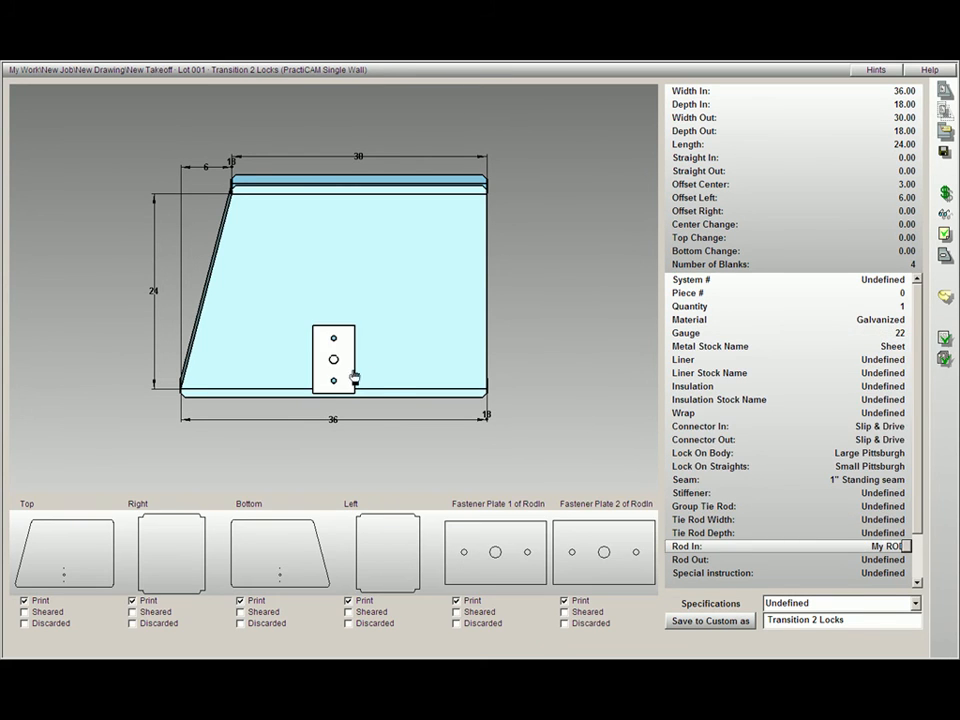
Inspect the rod plate on the fitting and open the Bottom blank's flat pattern to examine its rod and fastener holes
{"action": "scroll", "coordinate": [392, 341], "scroll_direction": "up", "scroll_amount": 5}
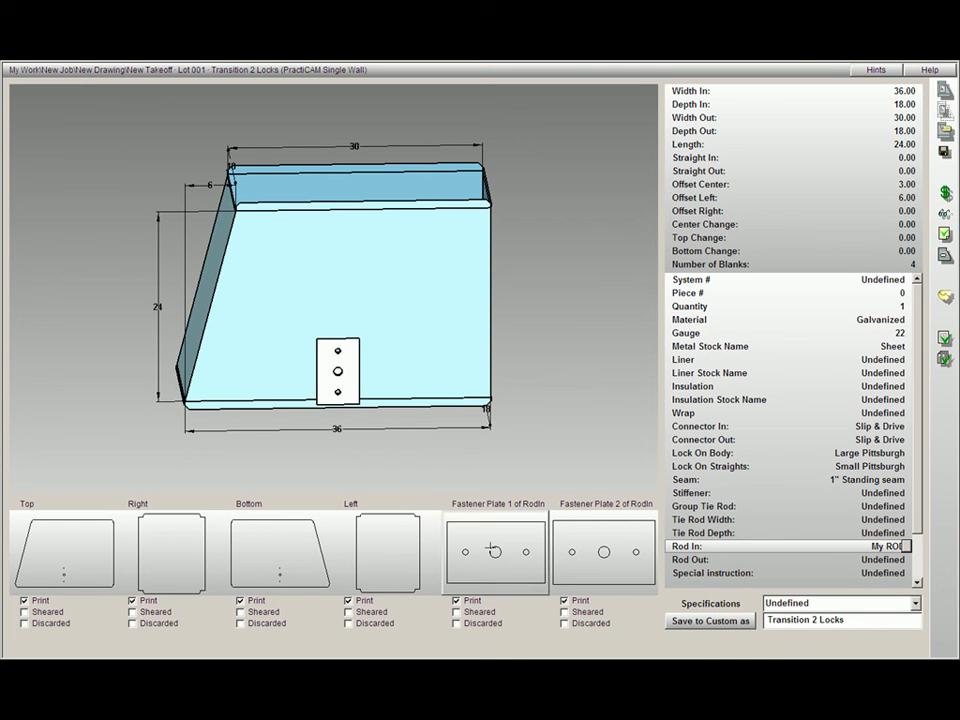
{"action": "double_click", "coordinate": [286, 560]}
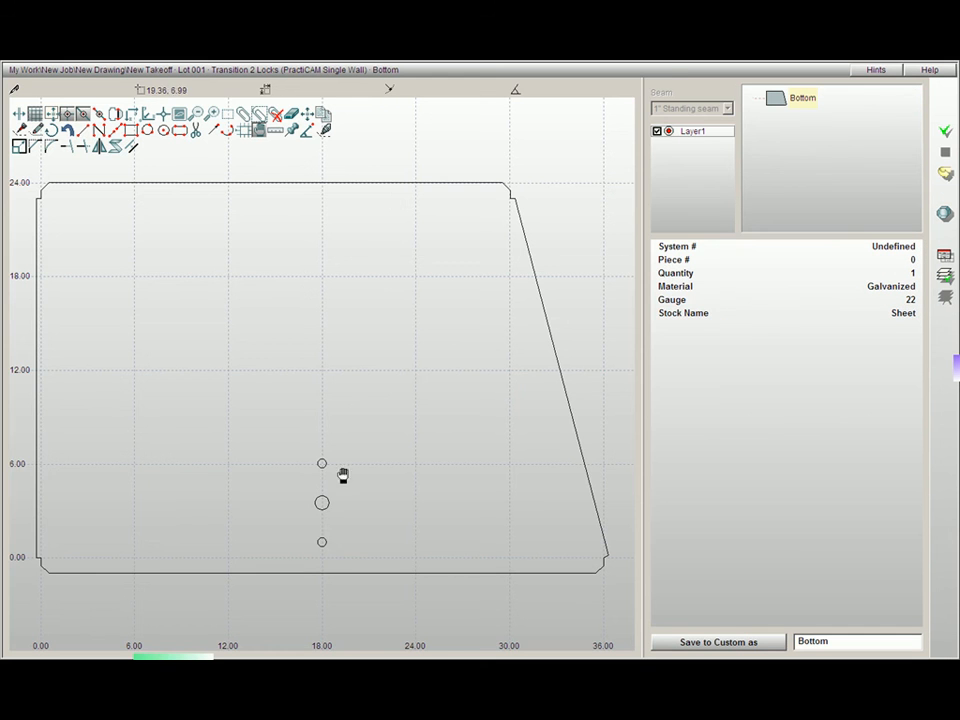